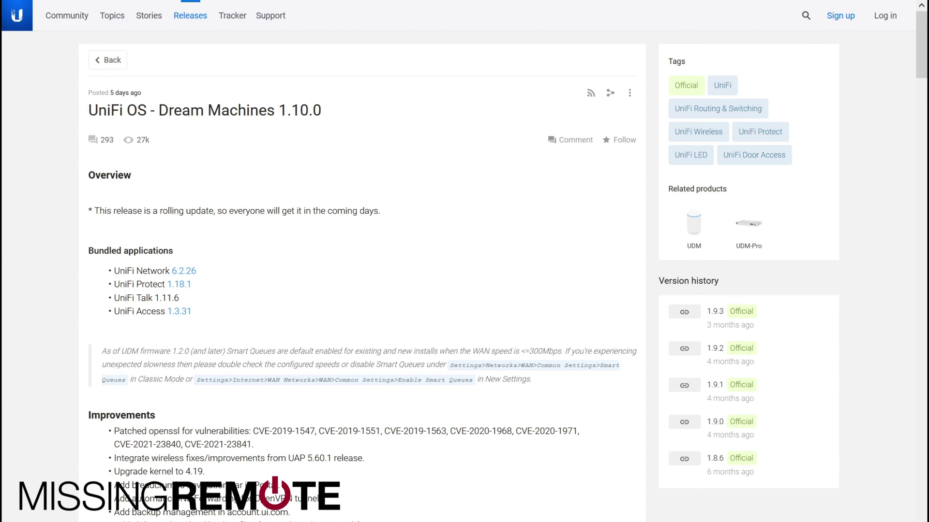
Read the Improvements list in the UniFi OS - Dream Machines 1.10.0 release notes, highlighting the openssl vulnerability patches.
{"action": "scroll", "coordinate": [361, 275], "scroll_direction": "down", "scroll_amount": 5}
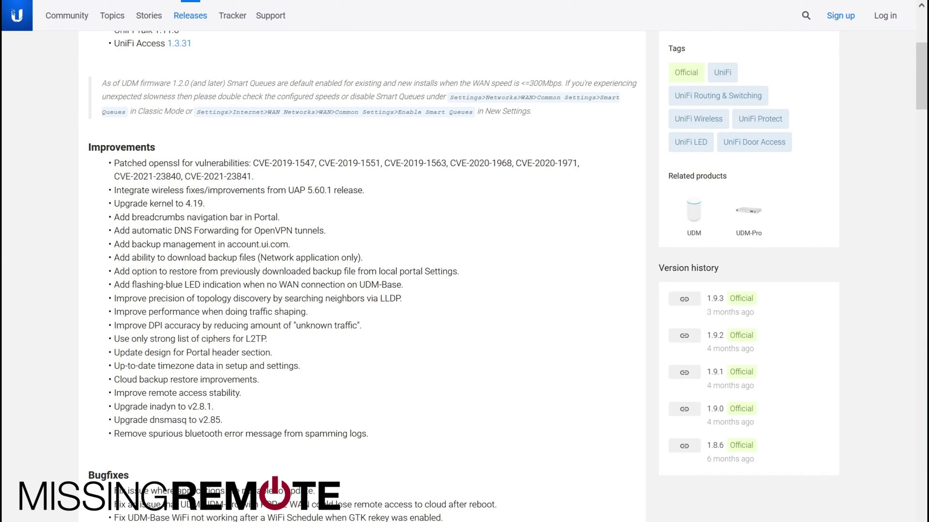
{"action": "scroll", "coordinate": [349, 436], "scroll_direction": "down", "scroll_amount": 1}
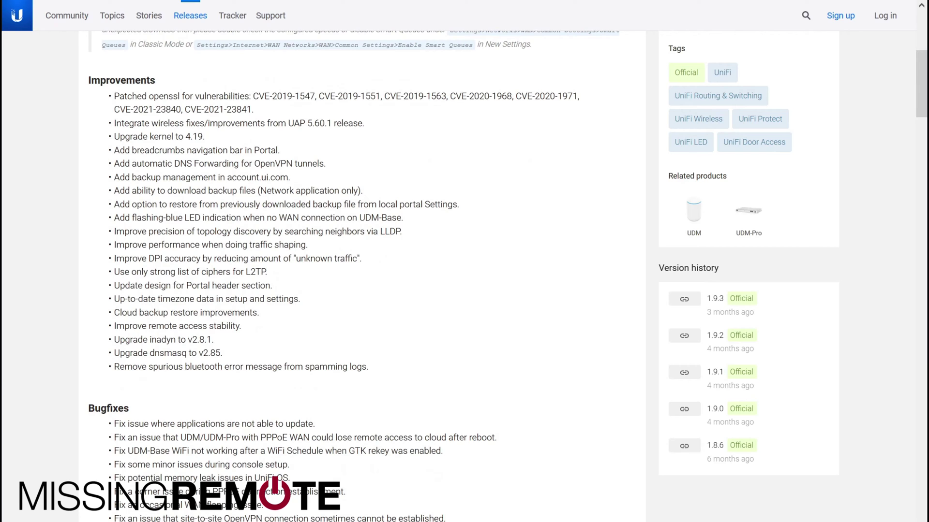
{"action": "left_click_drag", "start_coordinate": [255, 110], "coordinate": [115, 97]}
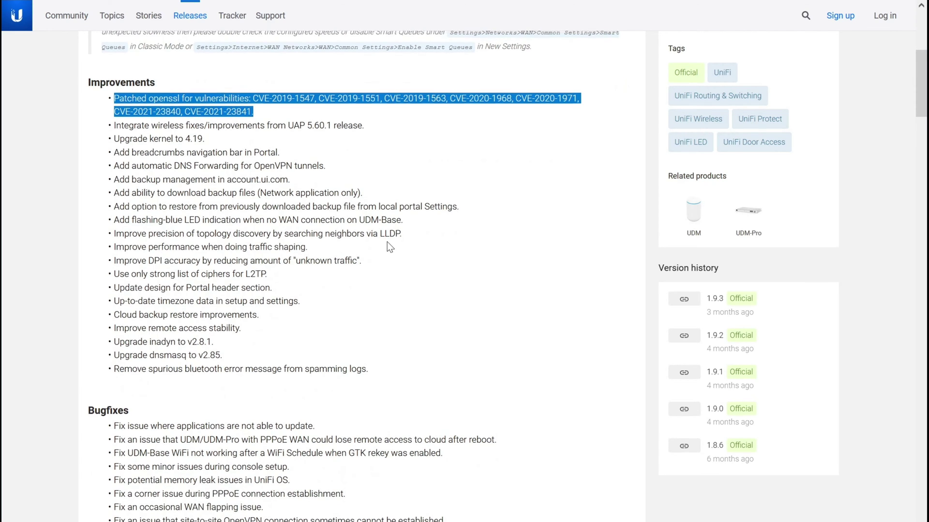
{"action": "scroll", "coordinate": [387, 242], "scroll_direction": "up", "scroll_amount": 7}
{"action": "left_click", "coordinate": [395, 266]}
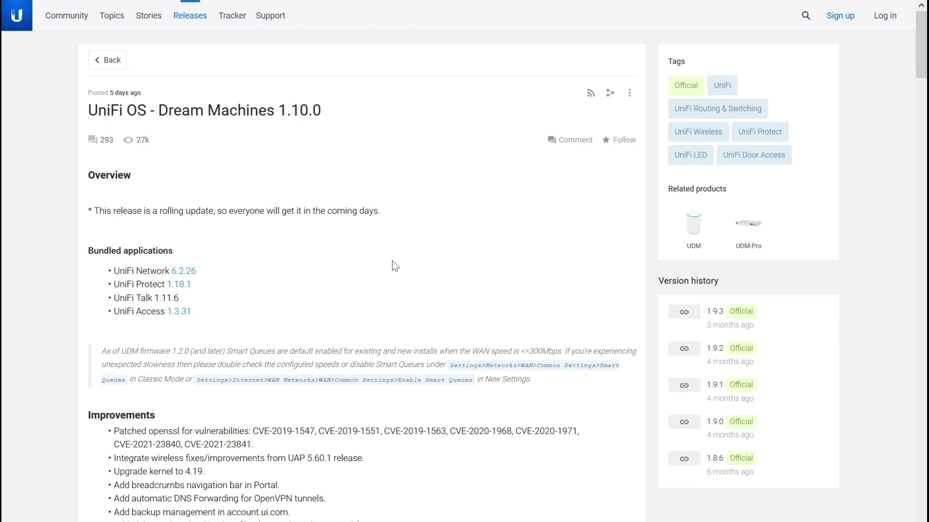
Review the release notes' Bugfixes and Known issues, highlighting the PPPoE throughput entry, and return to the Overview.
{"action": "scroll", "coordinate": [395, 266], "scroll_direction": "down", "scroll_amount": 7}
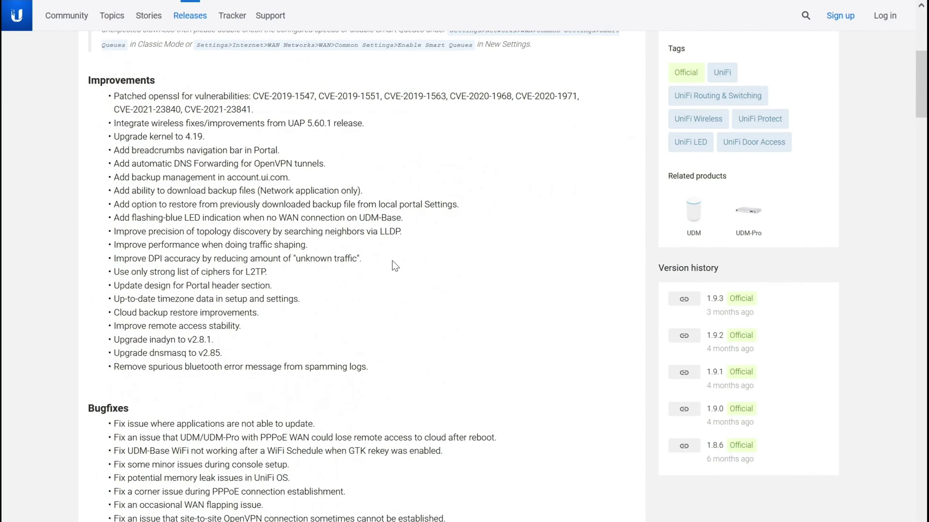
{"action": "scroll", "coordinate": [395, 266], "scroll_direction": "down", "scroll_amount": 8}
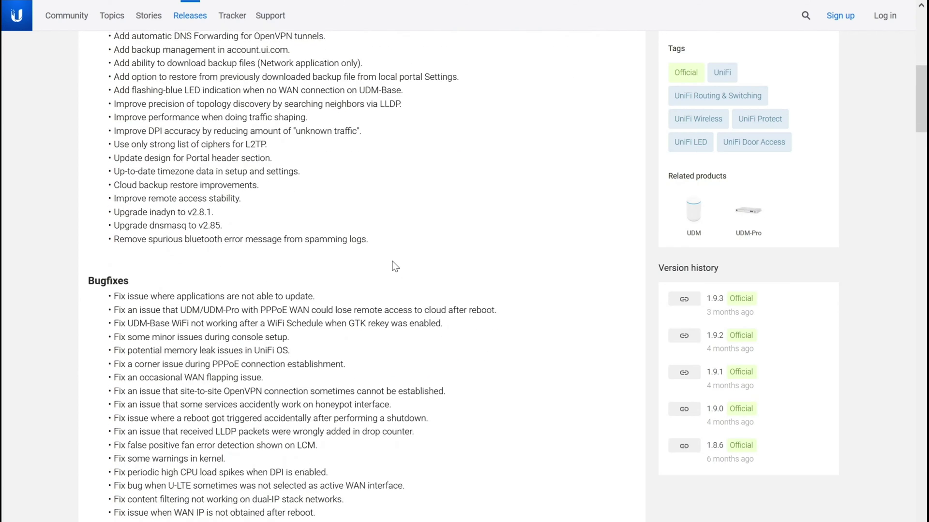
{"action": "left_click_drag", "start_coordinate": [362, 392], "coordinate": [114, 392]}
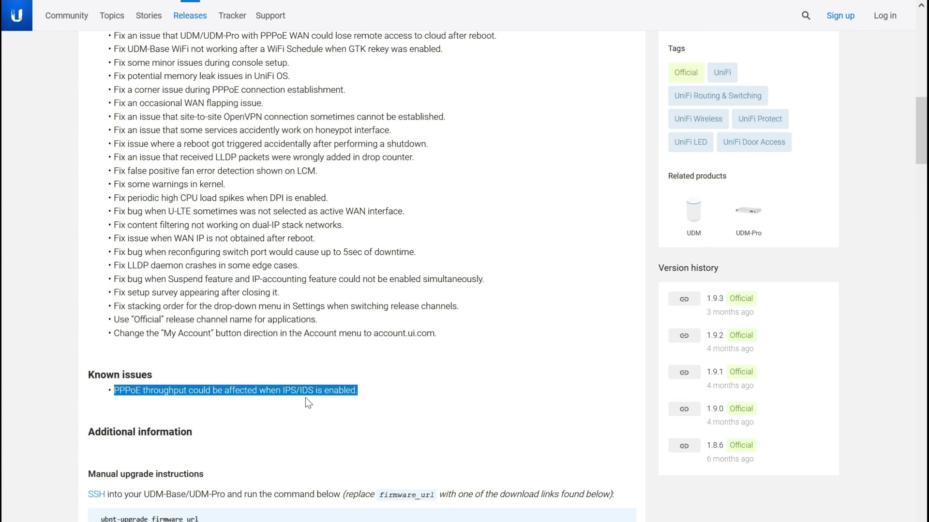
{"action": "scroll", "coordinate": [390, 392], "scroll_direction": "up", "scroll_amount": 3}
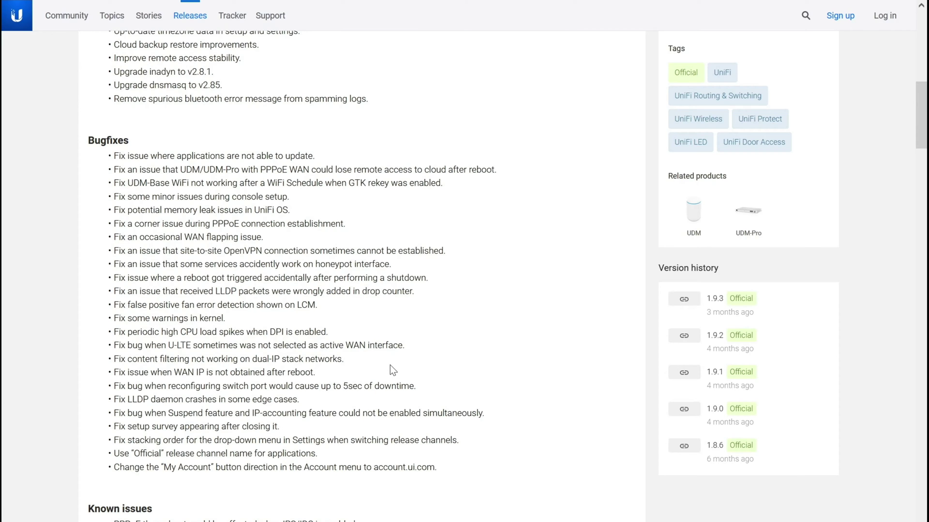
{"action": "scroll", "coordinate": [390, 365], "scroll_direction": "up", "scroll_amount": 2}
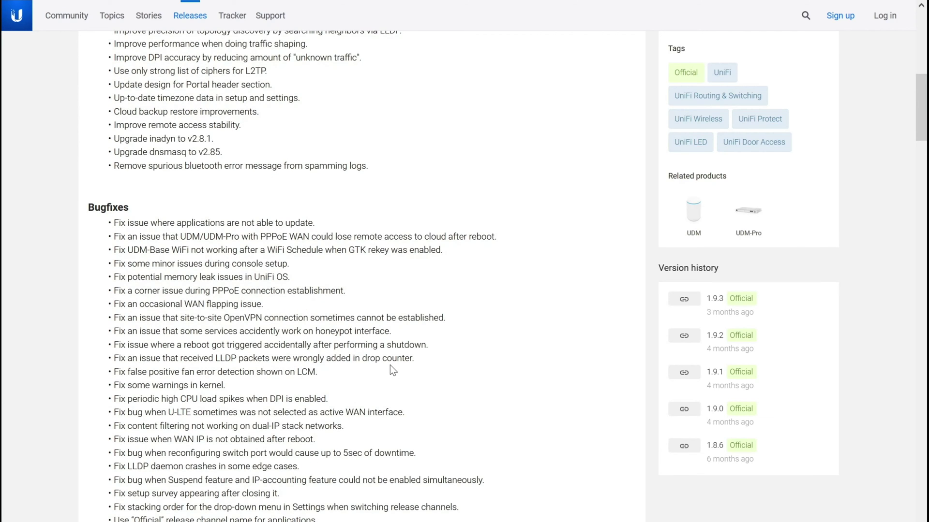
{"action": "scroll", "coordinate": [389, 370], "scroll_direction": "up", "scroll_amount": 6}
{"action": "scroll", "coordinate": [389, 365], "scroll_direction": "up", "scroll_amount": 3}
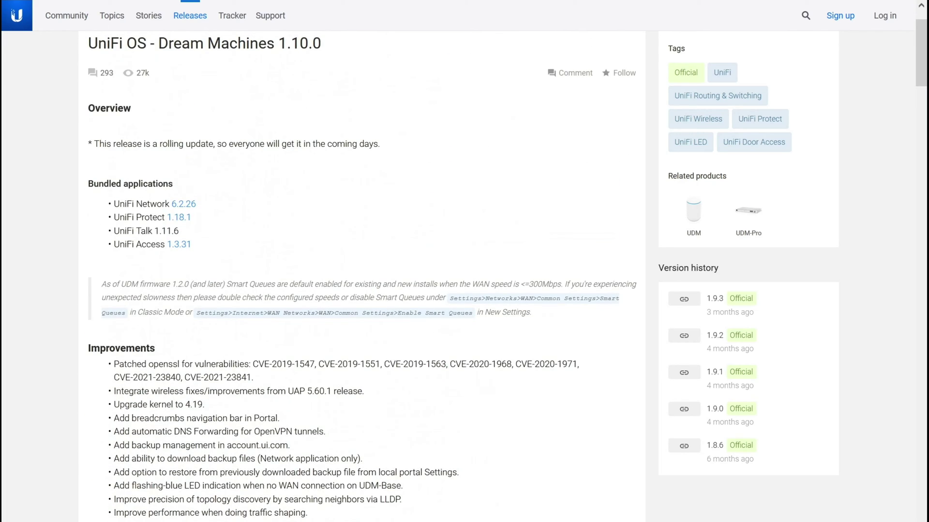
{"action": "scroll", "coordinate": [389, 365], "scroll_direction": "up", "scroll_amount": 2}
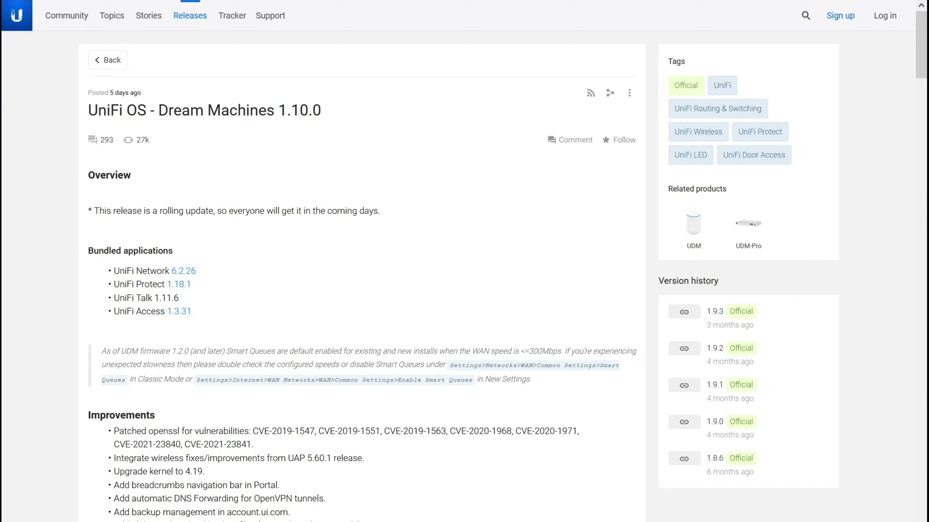
Examine the manual upgrade instructions in the release notes, including the ubnt-upgrade firmware_url command.
{"action": "scroll", "coordinate": [361, 271], "scroll_direction": "down", "scroll_amount": 10}
{"action": "scroll", "coordinate": [211, 389], "scroll_direction": "down", "scroll_amount": 8}
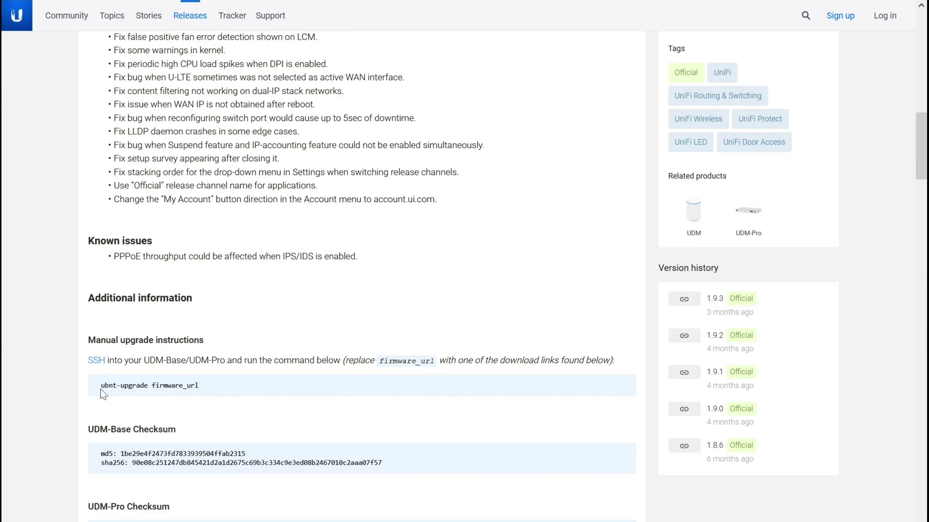
{"action": "left_click_drag", "start_coordinate": [101, 385], "coordinate": [147, 385]}
{"action": "scroll", "coordinate": [175, 512], "scroll_direction": "down", "scroll_amount": 4}
{"action": "left_click", "coordinate": [163, 384]}
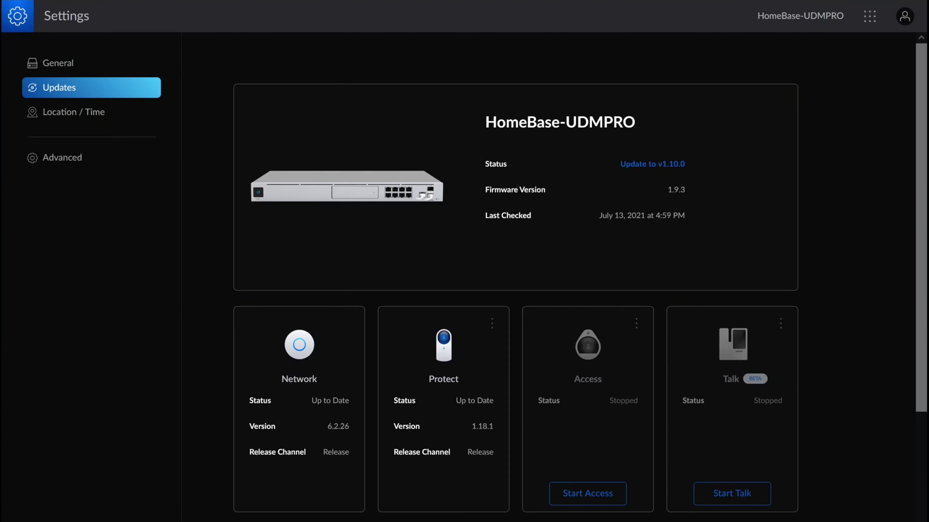
Start the HomeBase-UDMPRO firmware update to v1.10.0 and approve the automatic restart.
{"action": "left_click", "coordinate": [660, 166]}
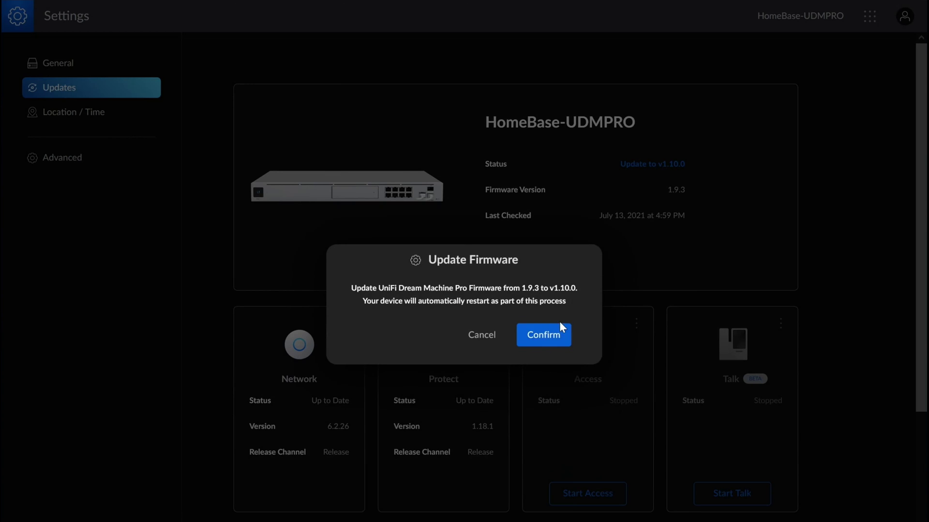
{"action": "left_click", "coordinate": [554, 333]}
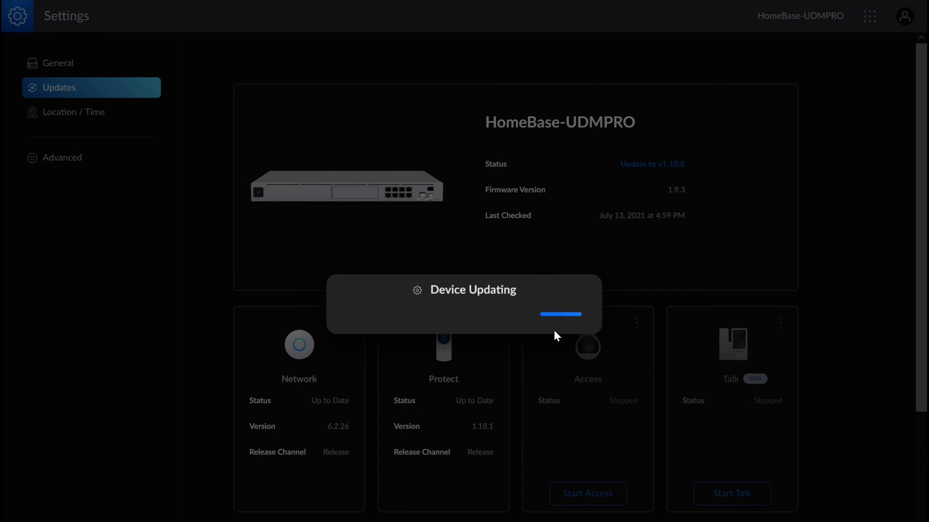
Switch to the command prompt and run a continuous ping of the console with ping 192.168.1.1 -t.
{"action": "key", "text": "alt+Tab"}
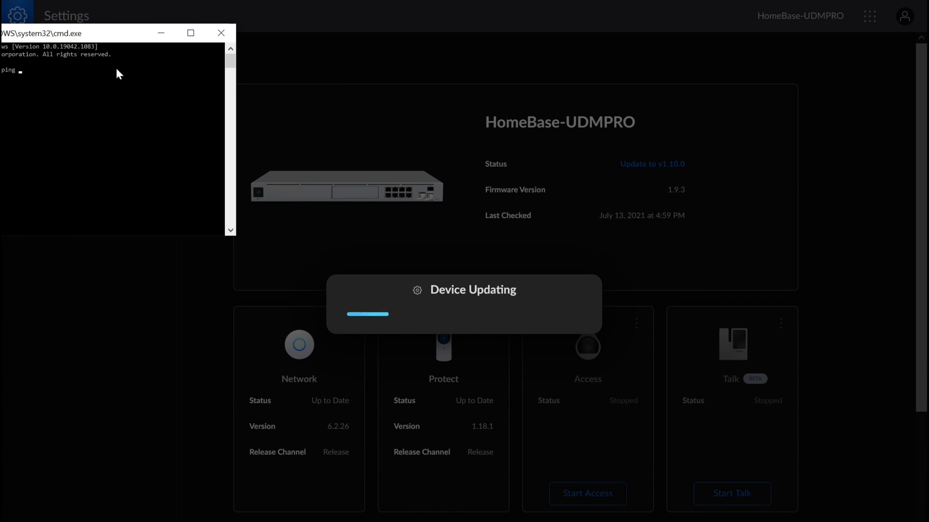
{"action": "left_click_drag", "start_coordinate": [73, 35], "coordinate": [220, 48]}
{"action": "type", "text": "192.168.1.1 -"}
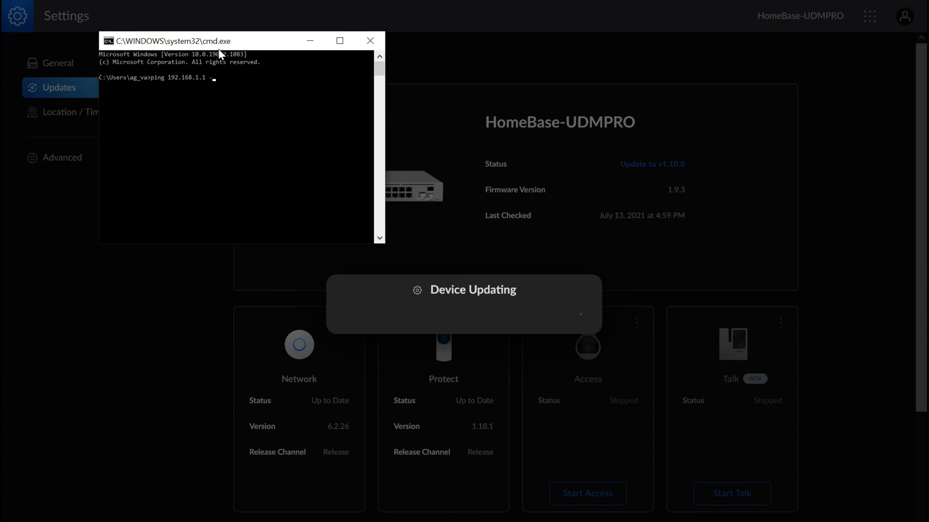
{"action": "type", "text": "t"}
{"action": "key", "text": "Return"}
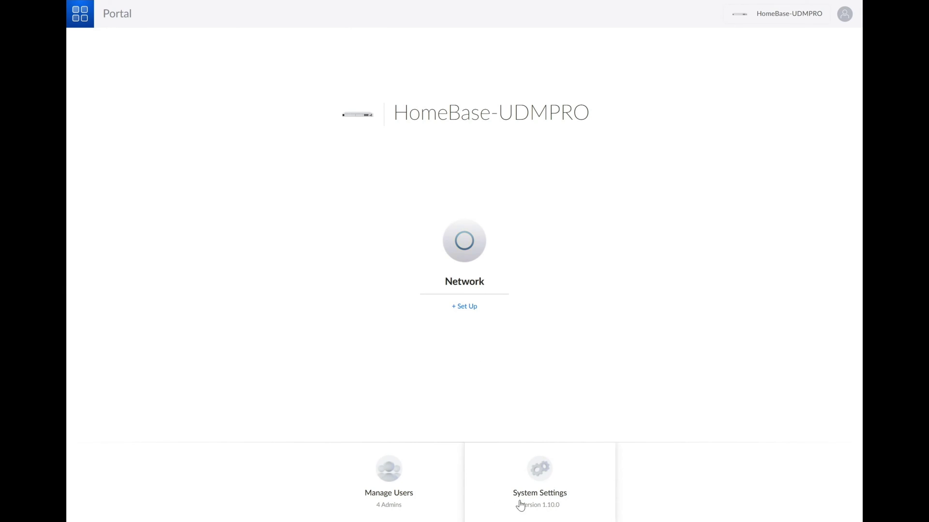
Open the console's System Settings and check the UniFi OS, Network and Protect versions on the Updates page.
{"action": "left_click", "coordinate": [546, 475]}
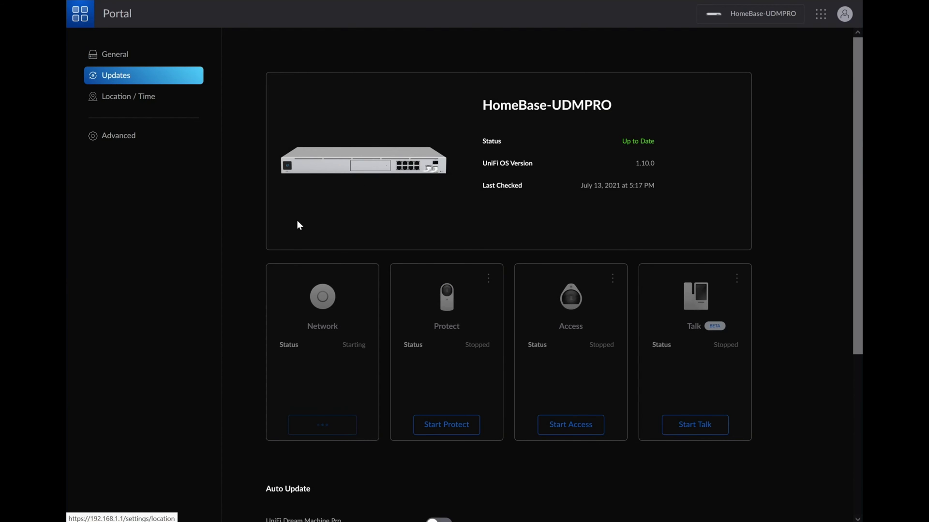
{"action": "scroll", "coordinate": [330, 412], "scroll_direction": "down", "scroll_amount": 1}
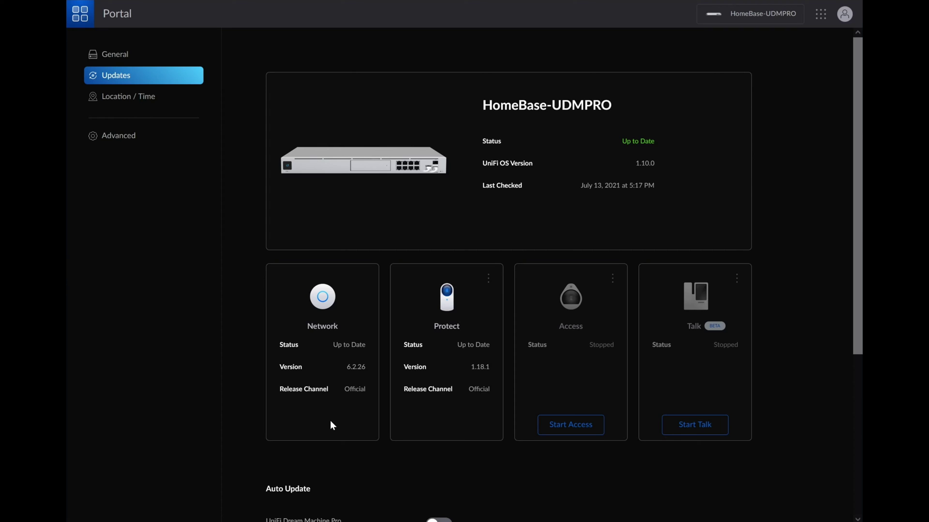
{"action": "double_click", "coordinate": [480, 367]}
Open the Network application from the portal and check the connection status of all devices in its device list.
{"action": "left_click", "coordinate": [84, 21]}
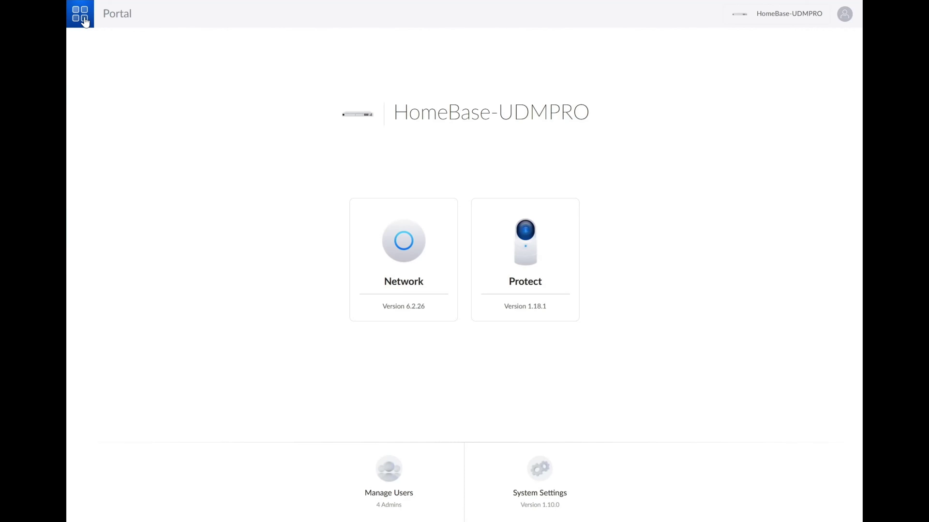
{"action": "left_click", "coordinate": [407, 248]}
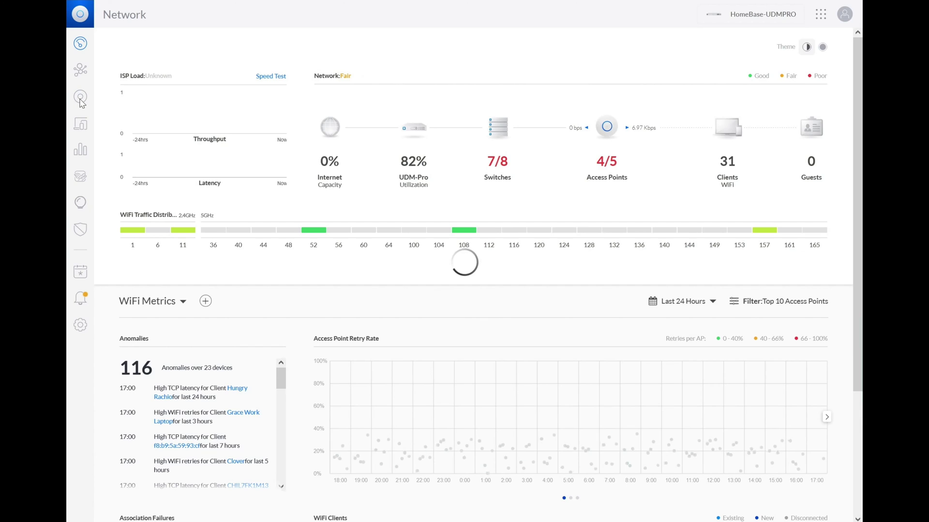
{"action": "left_click", "coordinate": [81, 99]}
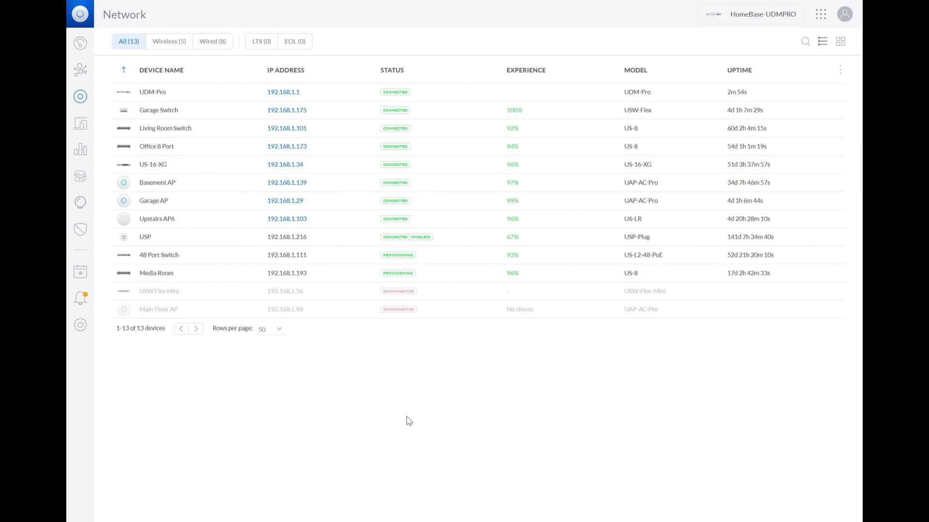
{"action": "mouse_move", "coordinate": [181, 226]}
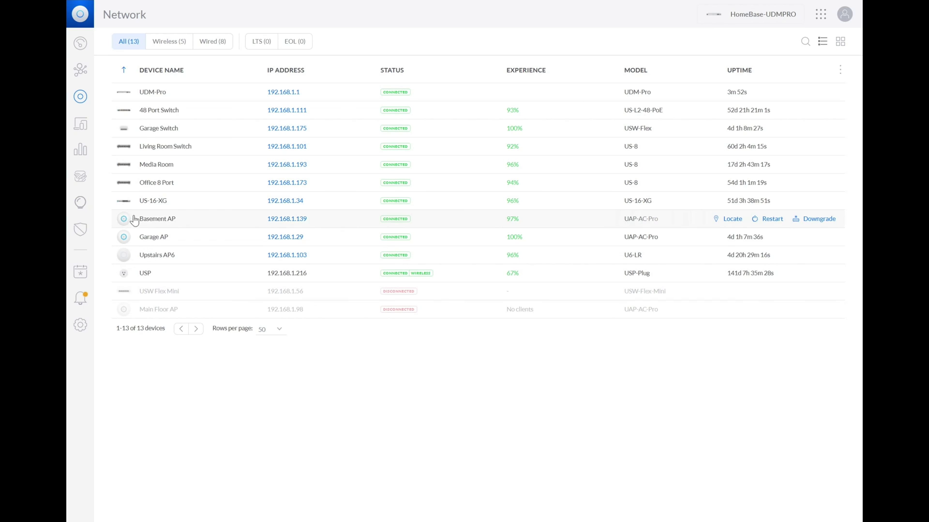
Open the Protect application from the portal and check the link state of the cameras in its device list.
{"action": "left_click", "coordinate": [81, 15]}
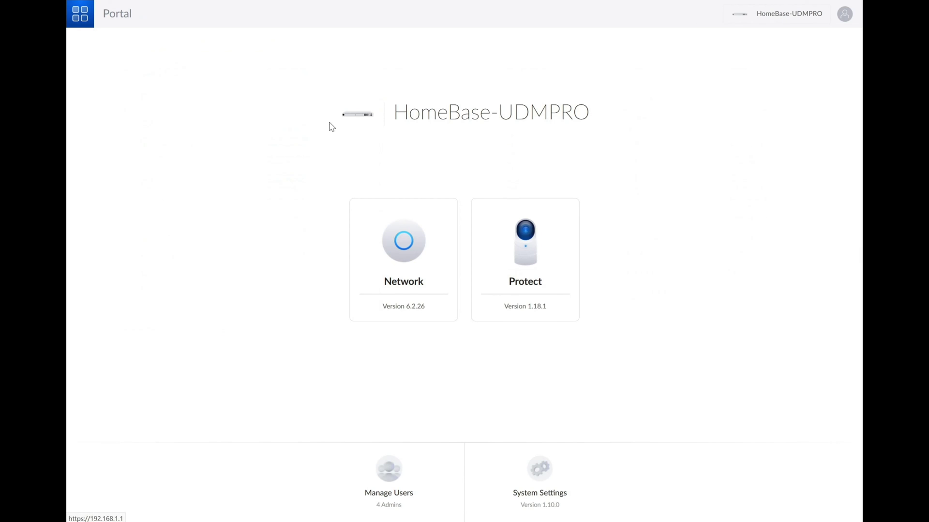
{"action": "left_click", "coordinate": [519, 250]}
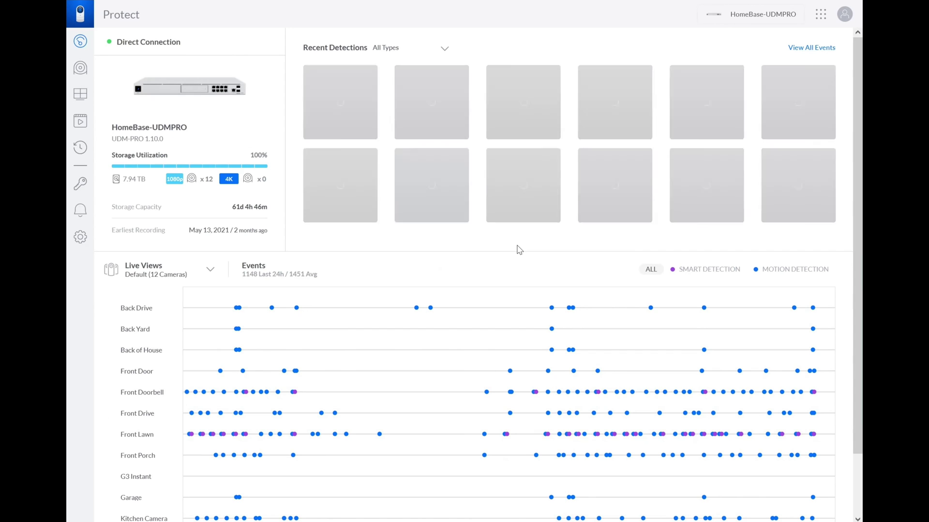
{"action": "left_click", "coordinate": [81, 69]}
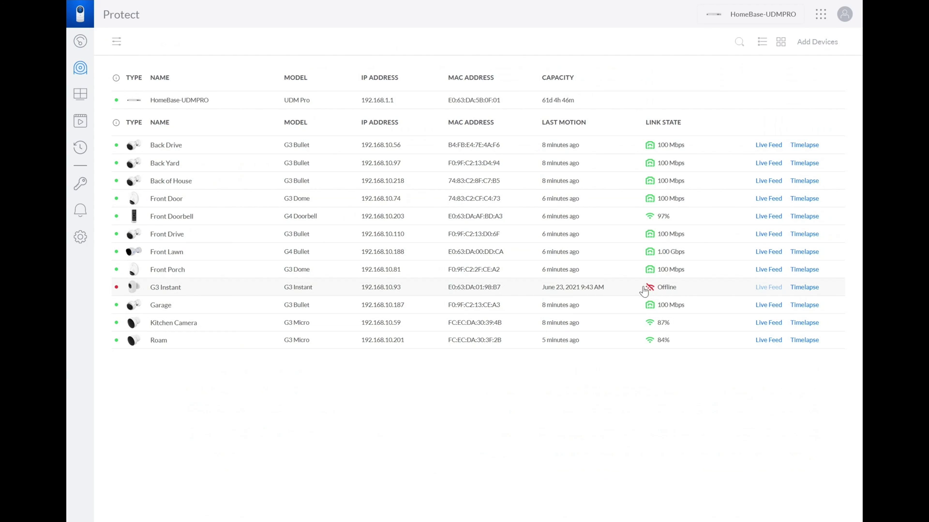
Return to System Settings and examine the console's performance, hardware and storage information on the General page.
{"action": "left_click", "coordinate": [80, 15]}
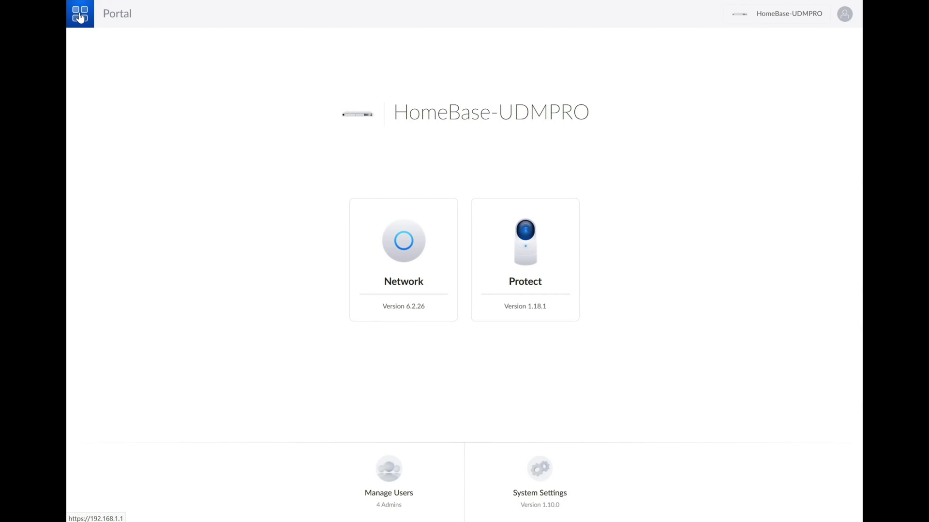
{"action": "left_click", "coordinate": [544, 469]}
{"action": "scroll", "coordinate": [416, 206], "scroll_direction": "down", "scroll_amount": 5}
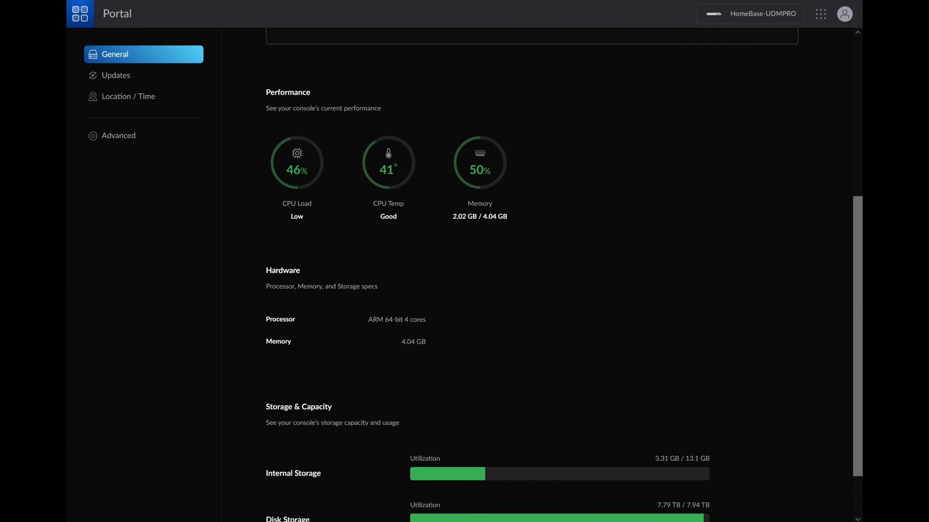